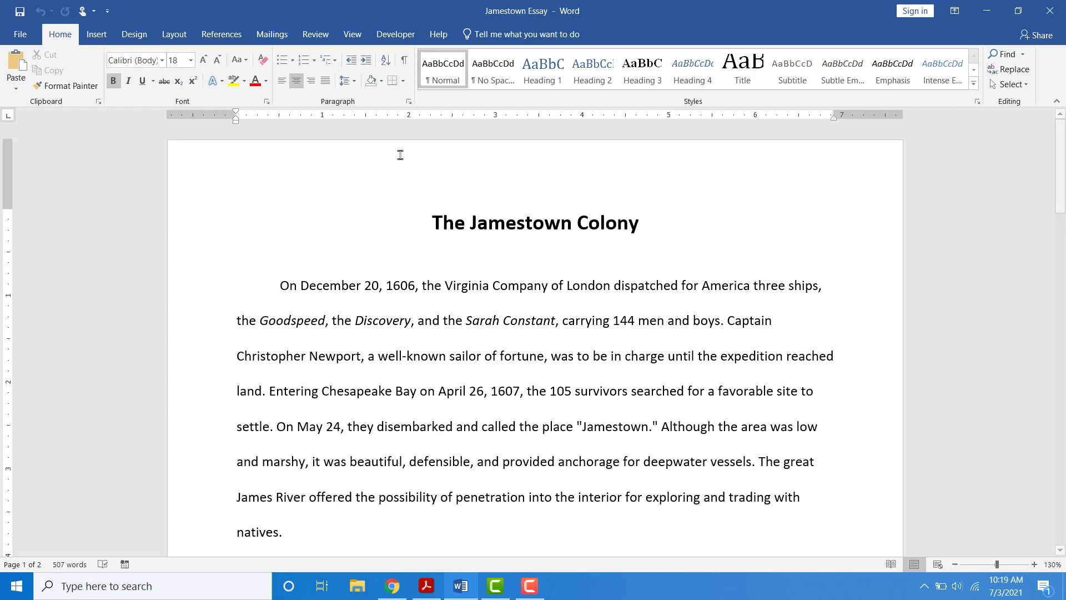
Open the print settings and preview for the Jamestown Essay document
{"action": "left_click", "coordinate": [23, 35]}
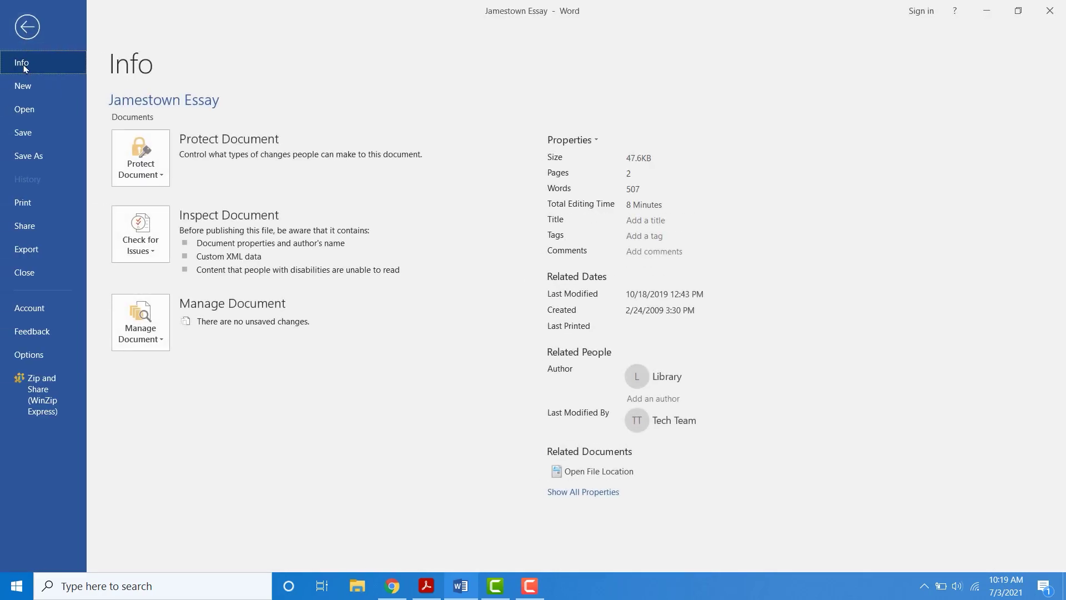
{"action": "left_click", "coordinate": [31, 205]}
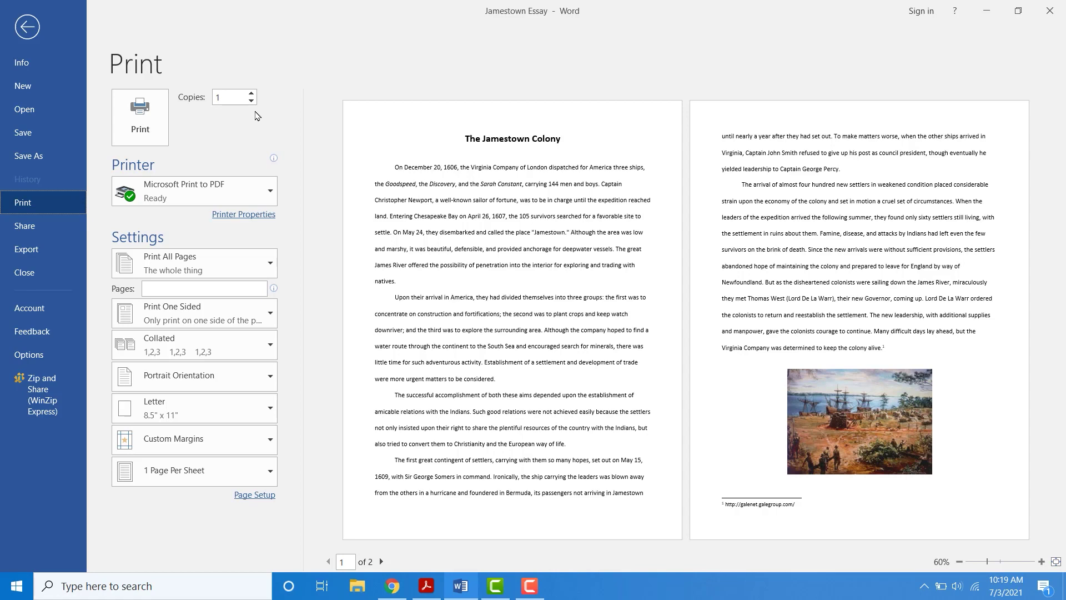
Examine the printing commands for the Yahoo Mail alert and the Gmail recipe message in Chrome, and for the document open in Acrobat
{"action": "left_click", "coordinate": [393, 586]}
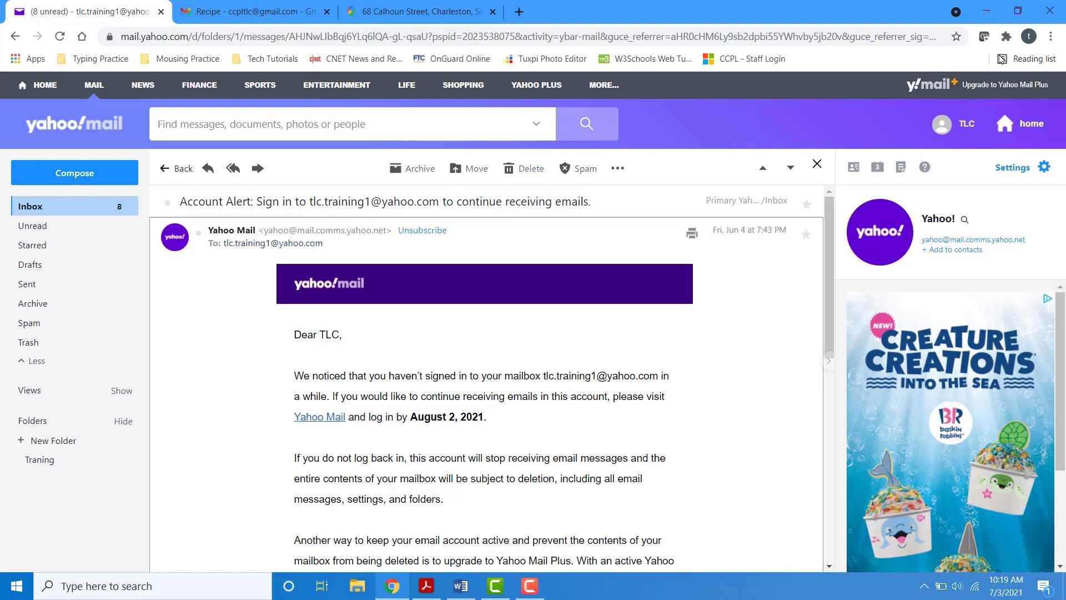
{"action": "left_click", "coordinate": [1055, 37]}
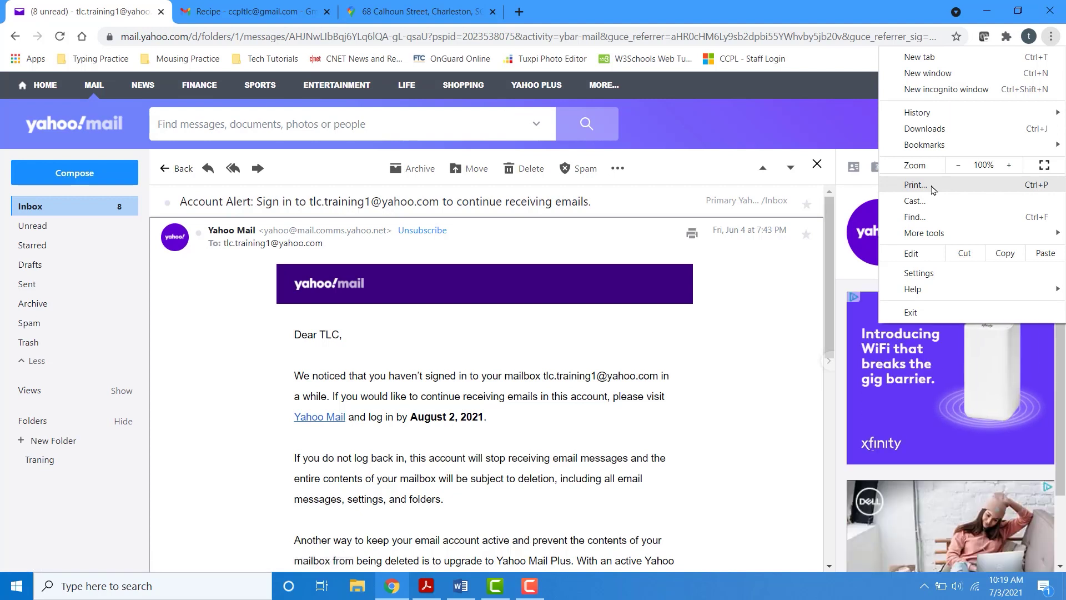
{"action": "left_click", "coordinate": [789, 353]}
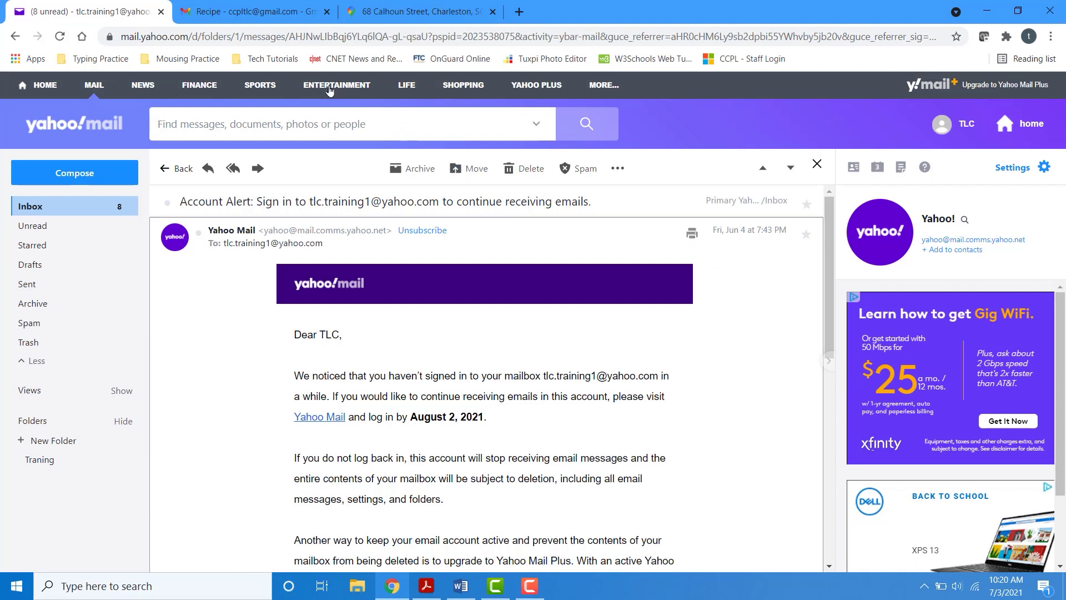
{"action": "left_click", "coordinate": [271, 12]}
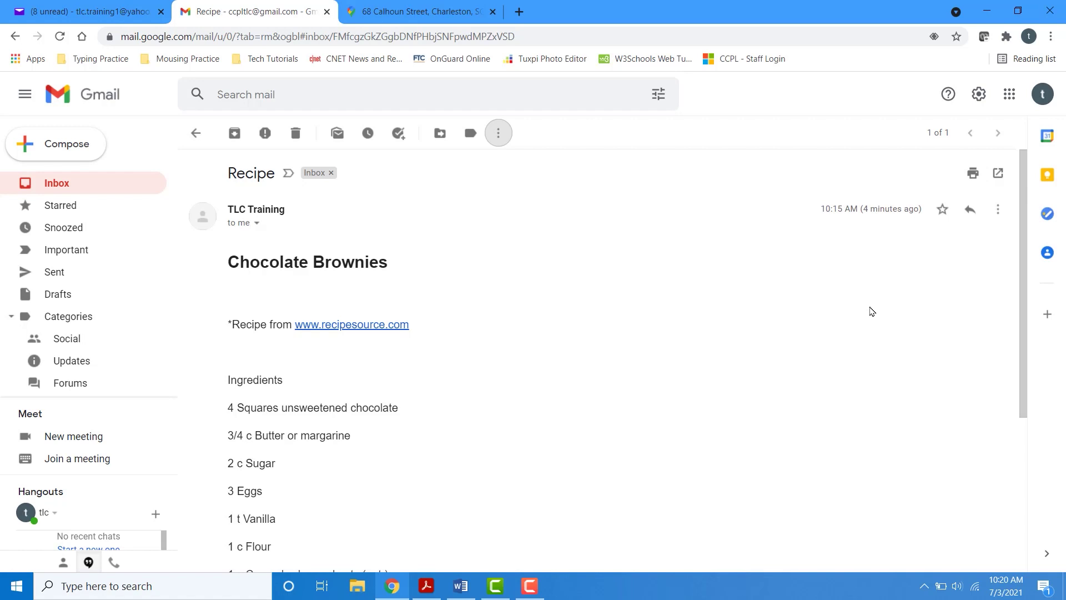
{"action": "left_click", "coordinate": [427, 595]}
Switch back to Word and try the page ranges 1 and 7-10 in the essay's print settings, clearing the entry each time
{"action": "left_click", "coordinate": [462, 587]}
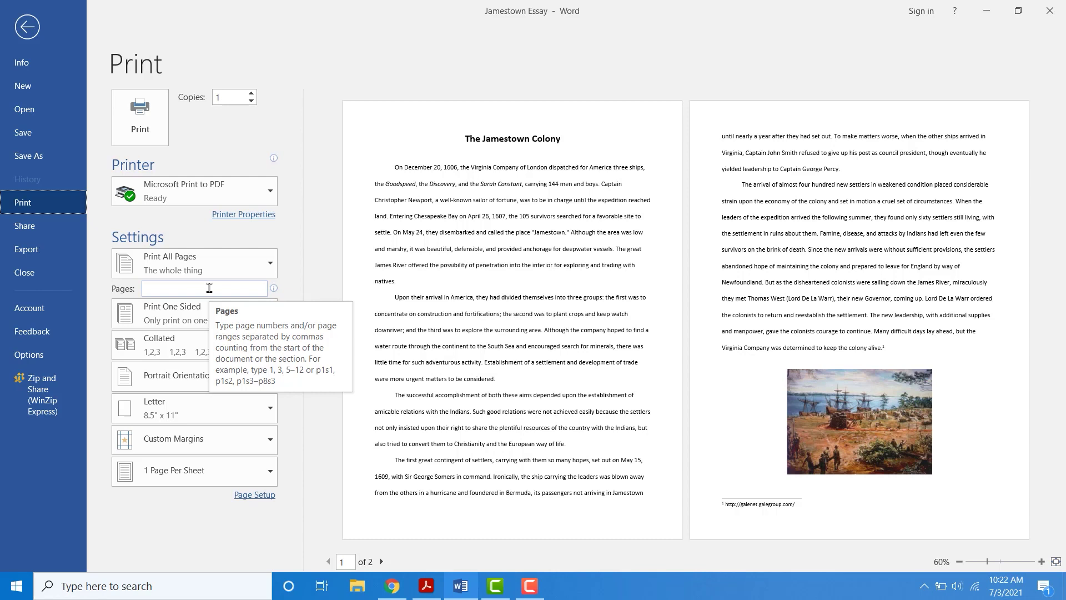
{"action": "left_click", "coordinate": [158, 288]}
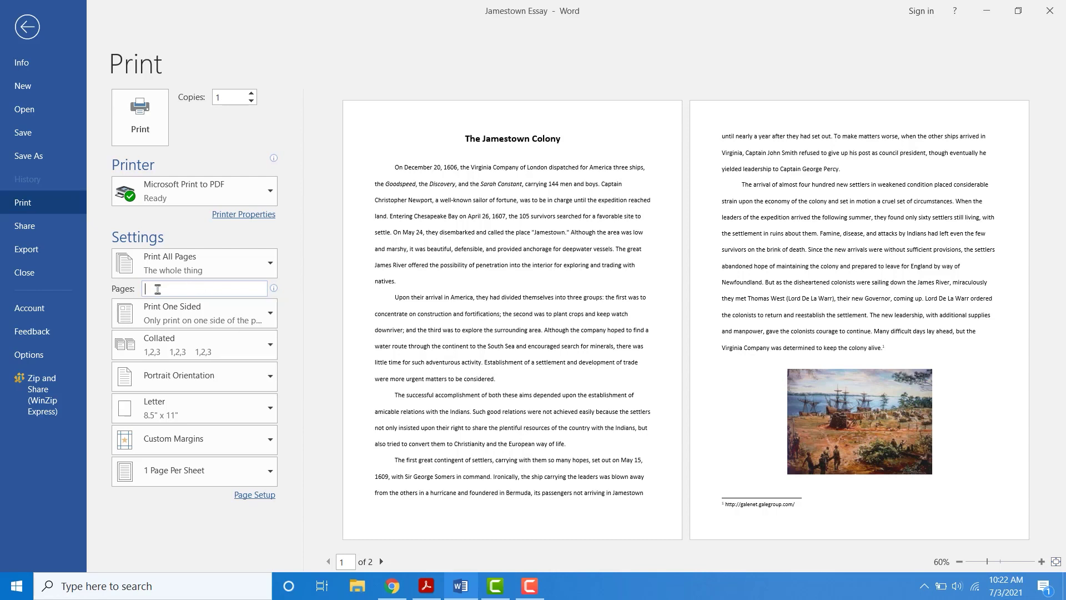
{"action": "type", "text": "1"}
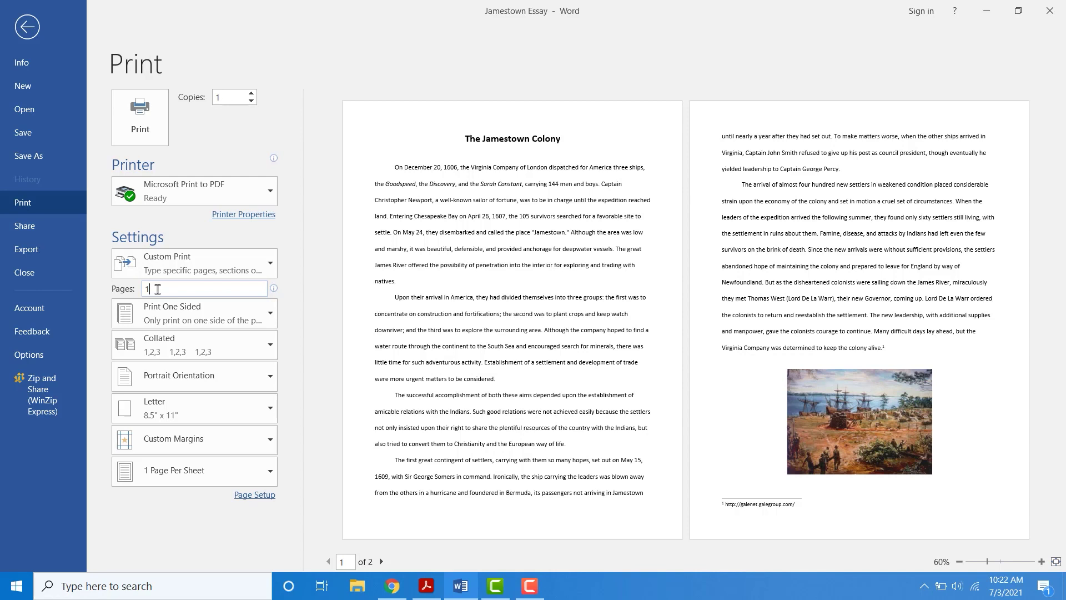
{"action": "key", "text": "BackSpace"}
{"action": "type", "text": "7-10"}
{"action": "key", "text": "BackSpace"}
{"action": "key", "text": "BackSpace"}
{"action": "key", "text": "BackSpace"}
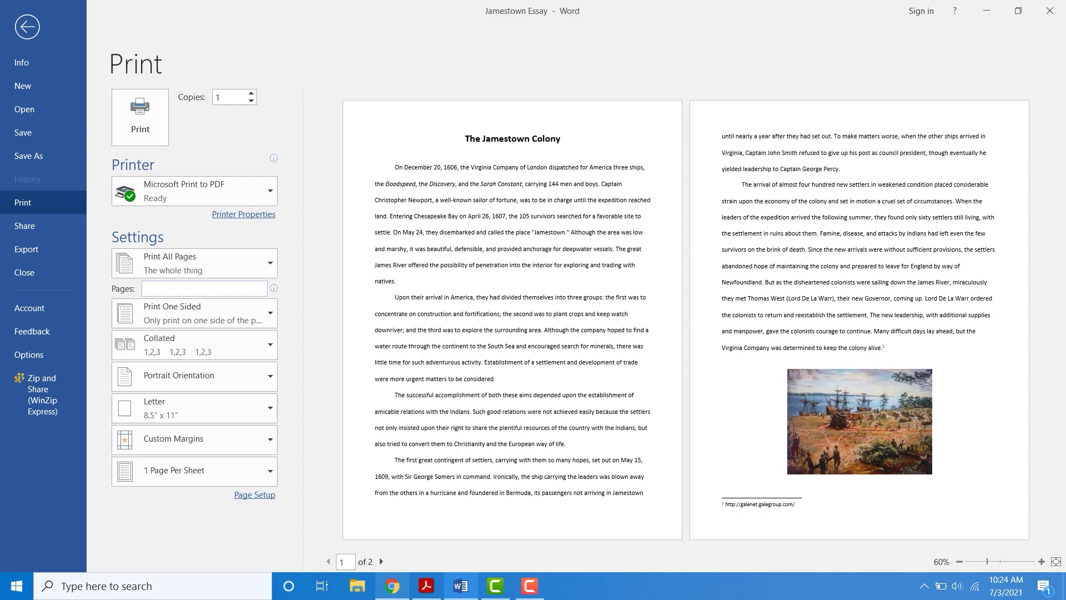
Switch to Chrome and open CNET's article on the Windows 11 features in a new tab
{"action": "mouse_move", "coordinate": [392, 593]}
{"action": "left_click", "coordinate": [398, 555]}
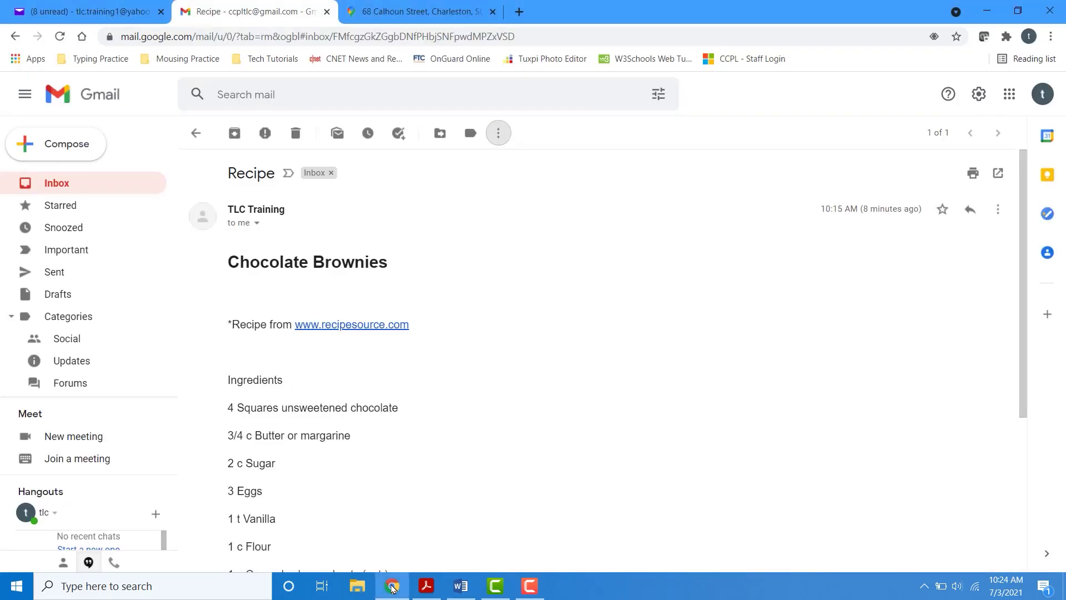
{"action": "left_click", "coordinate": [520, 13]}
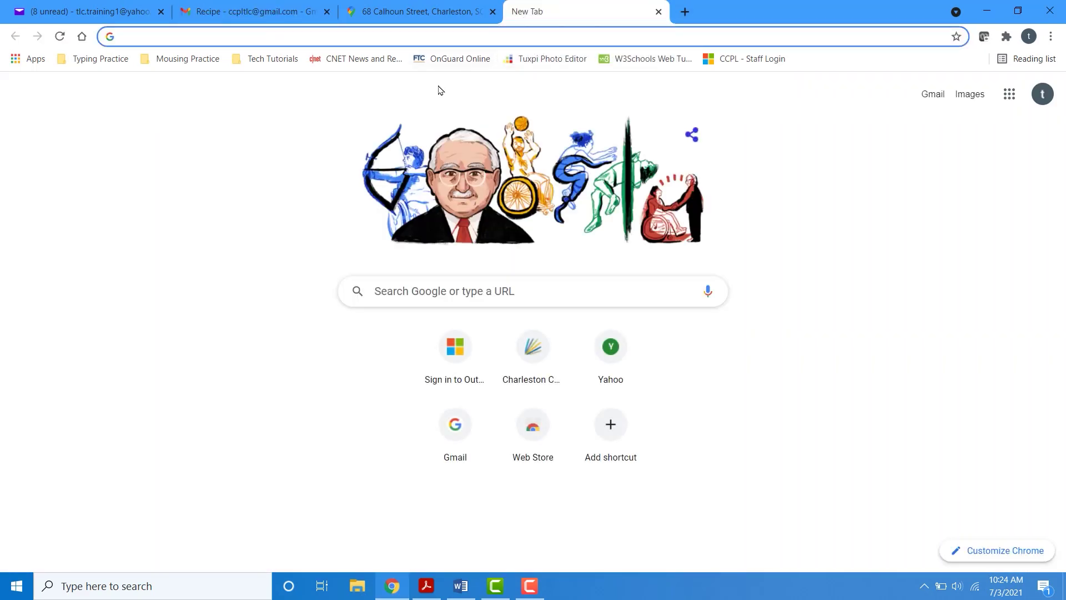
{"action": "left_click", "coordinate": [364, 63]}
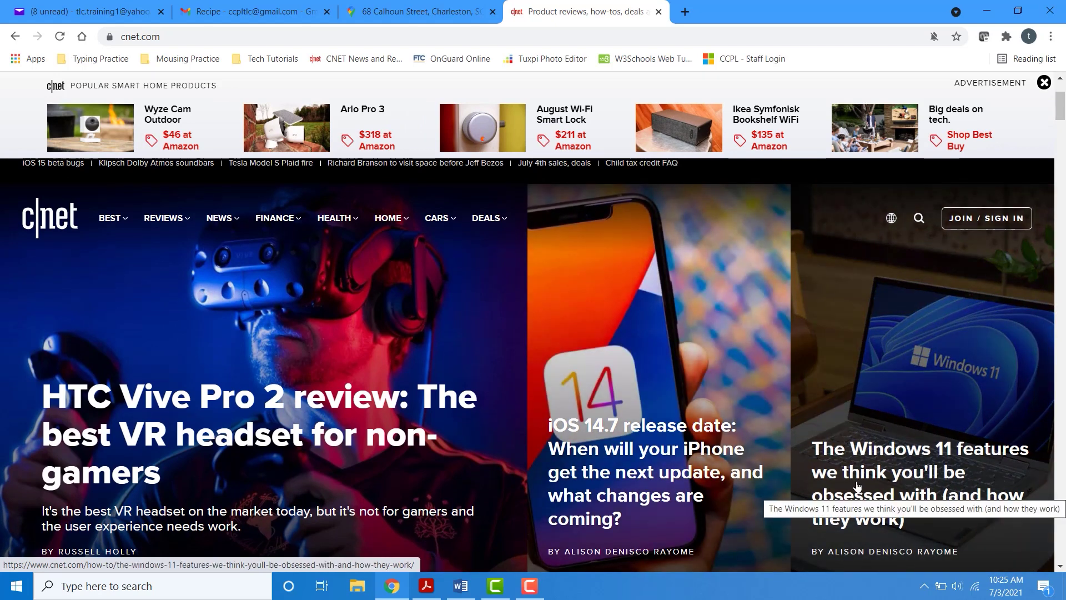
{"action": "left_click", "coordinate": [857, 485]}
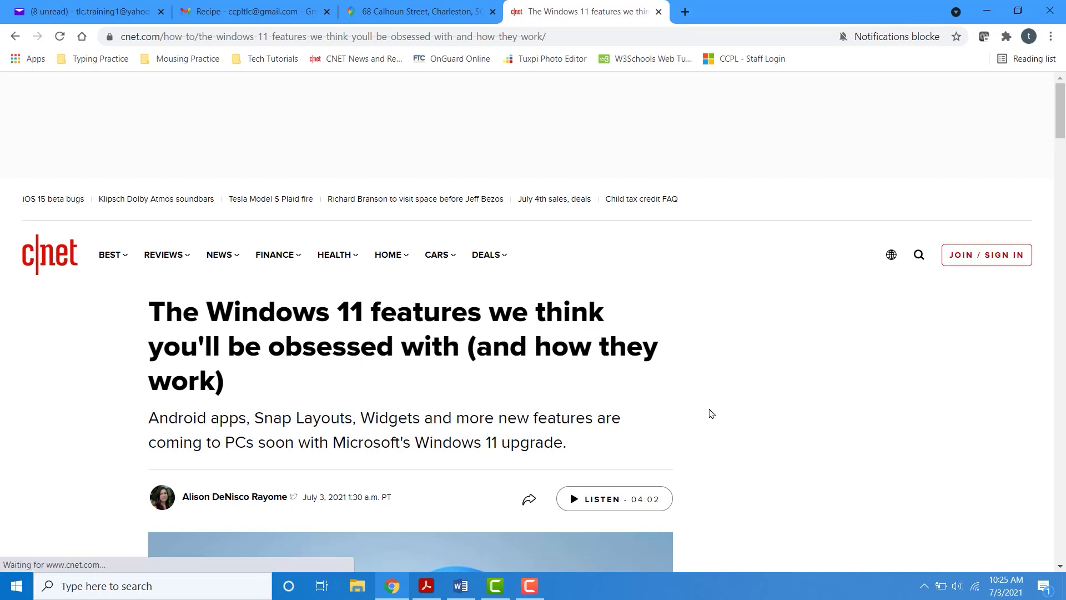
Skim the Windows 11 article and check the print preview of the whole page, closing it without printing
{"action": "scroll", "coordinate": [711, 413], "scroll_direction": "down", "scroll_amount": 1}
{"action": "scroll", "coordinate": [711, 413], "scroll_direction": "down", "scroll_amount": 5}
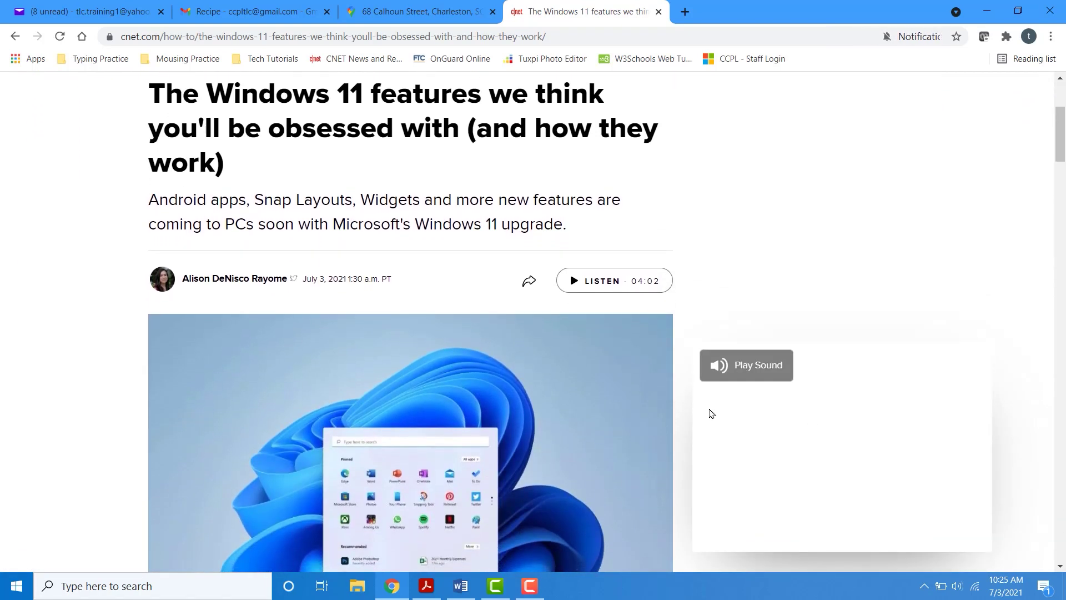
{"action": "scroll", "coordinate": [711, 413], "scroll_direction": "down", "scroll_amount": 5}
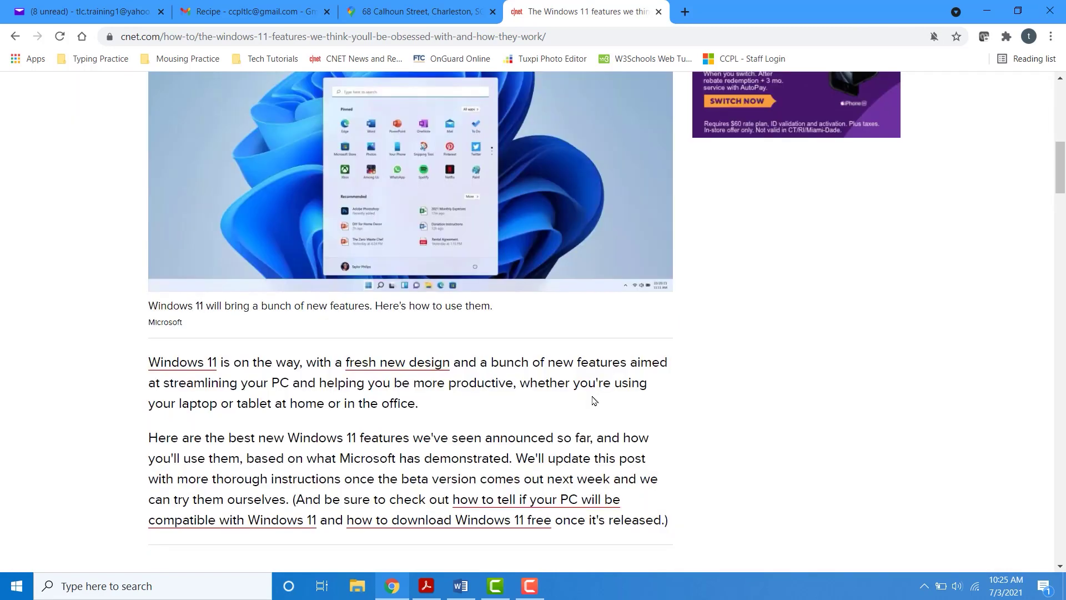
{"action": "scroll", "coordinate": [593, 399], "scroll_direction": "down", "scroll_amount": 3}
{"action": "scroll", "coordinate": [593, 400], "scroll_direction": "up", "scroll_amount": 2}
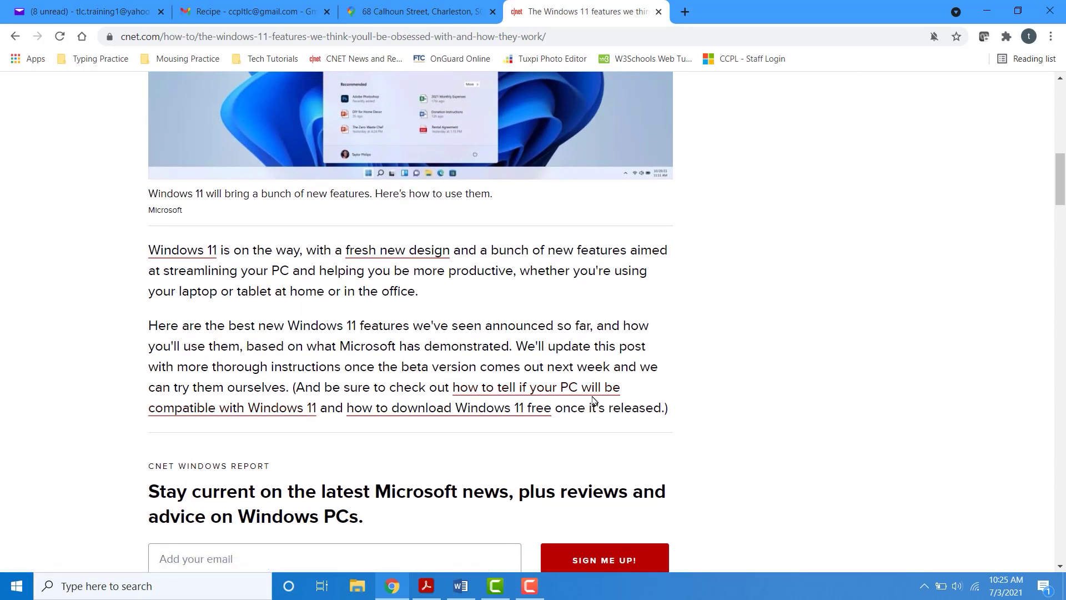
{"action": "right_click", "coordinate": [365, 353]}
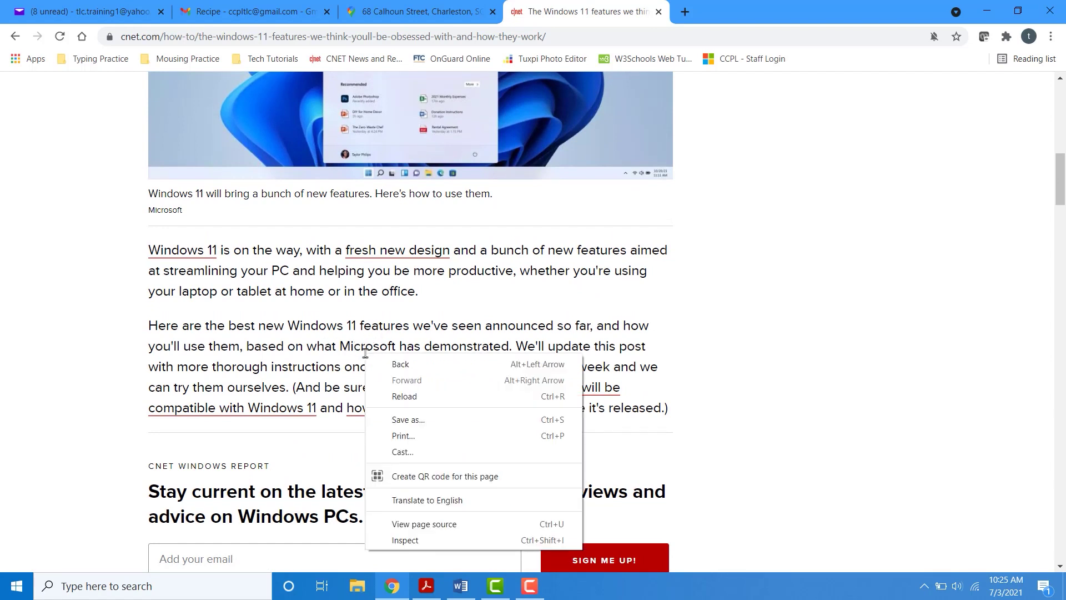
{"action": "left_click", "coordinate": [401, 438]}
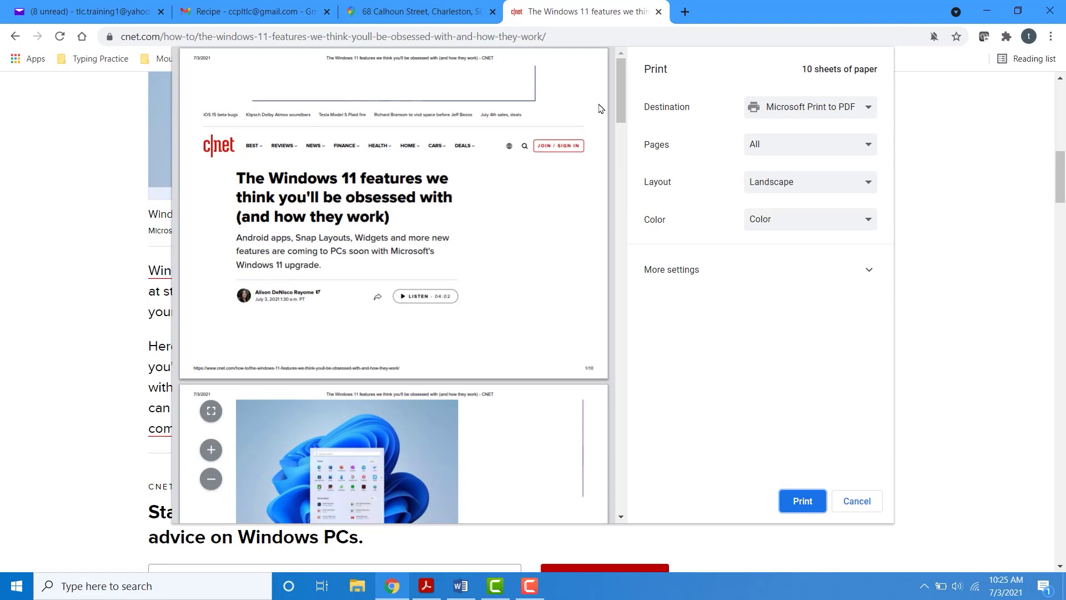
{"action": "left_click_drag", "start_coordinate": [623, 104], "coordinate": [631, 293]}
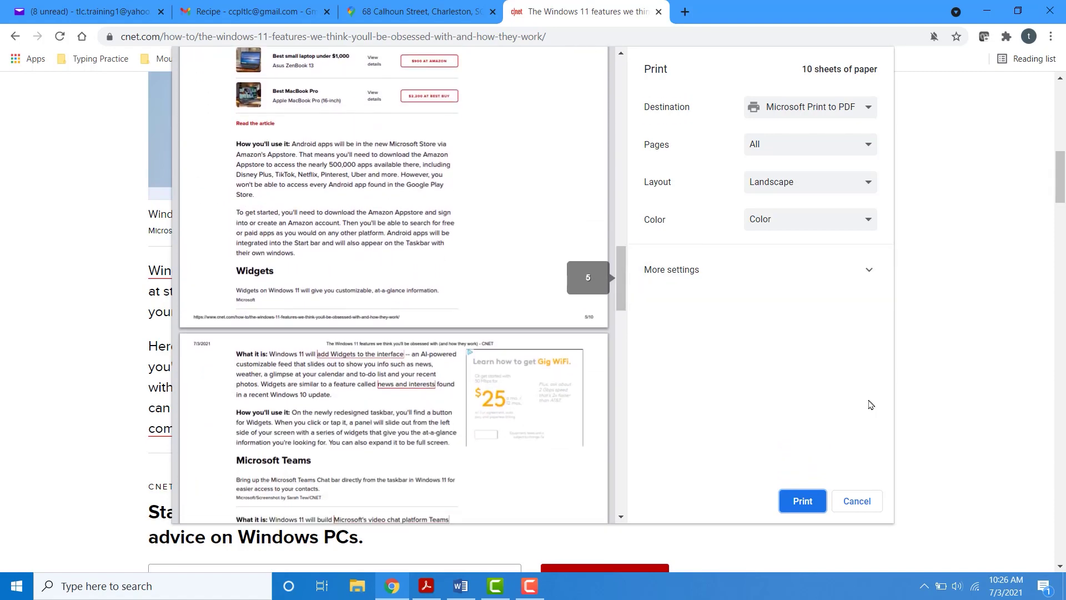
{"action": "left_click", "coordinate": [860, 504]}
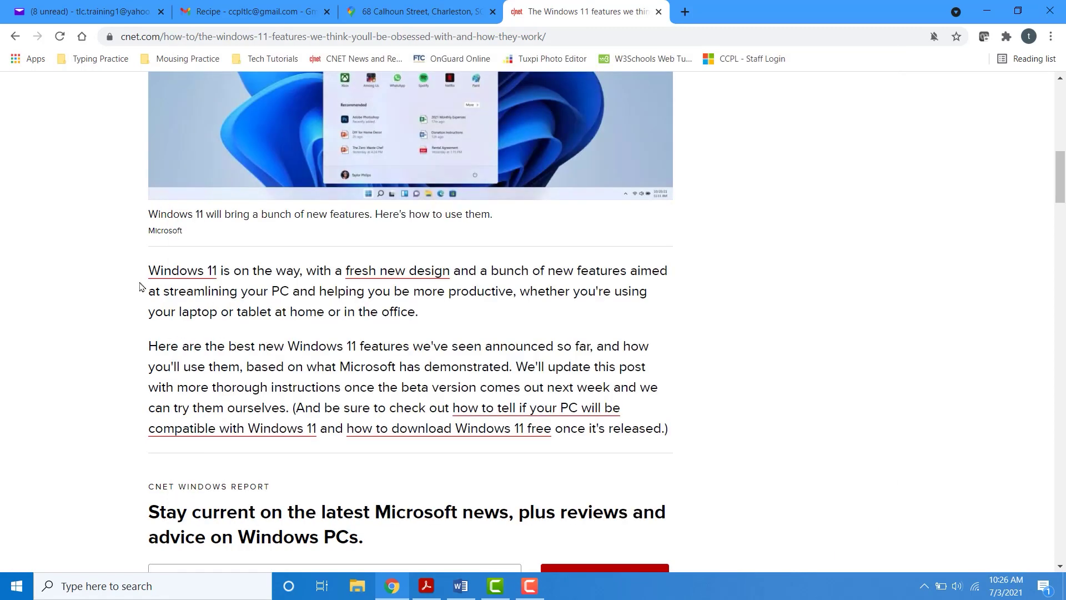
Select only the "What it is" paragraph about Android apps and check its print preview, closing it without printing
{"action": "scroll", "coordinate": [221, 341], "scroll_direction": "down", "scroll_amount": 1}
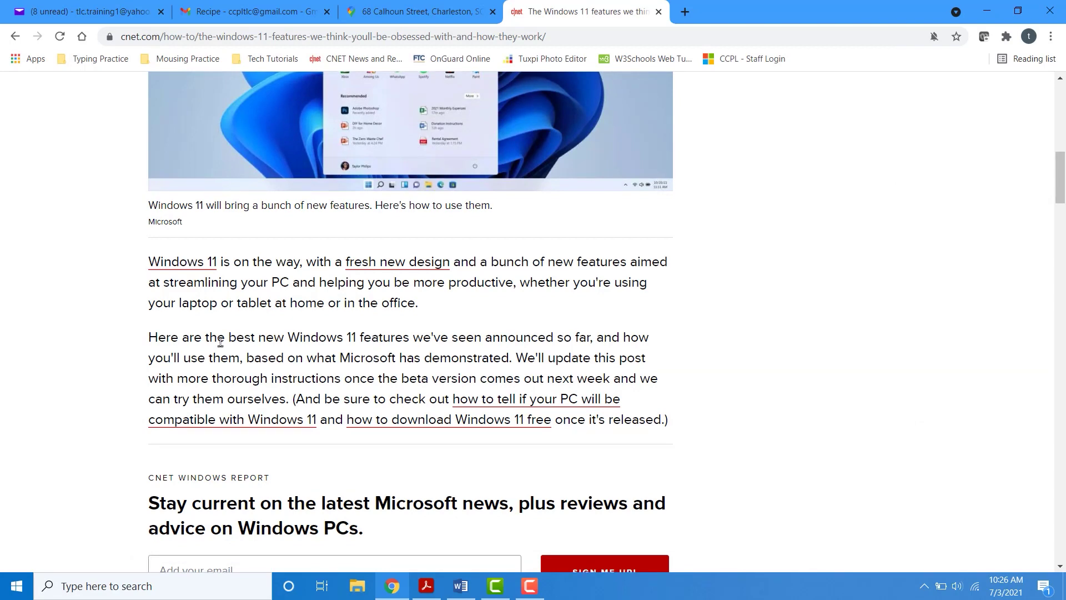
{"action": "scroll", "coordinate": [220, 340], "scroll_direction": "down", "scroll_amount": 5}
{"action": "scroll", "coordinate": [220, 341], "scroll_direction": "down", "scroll_amount": 7}
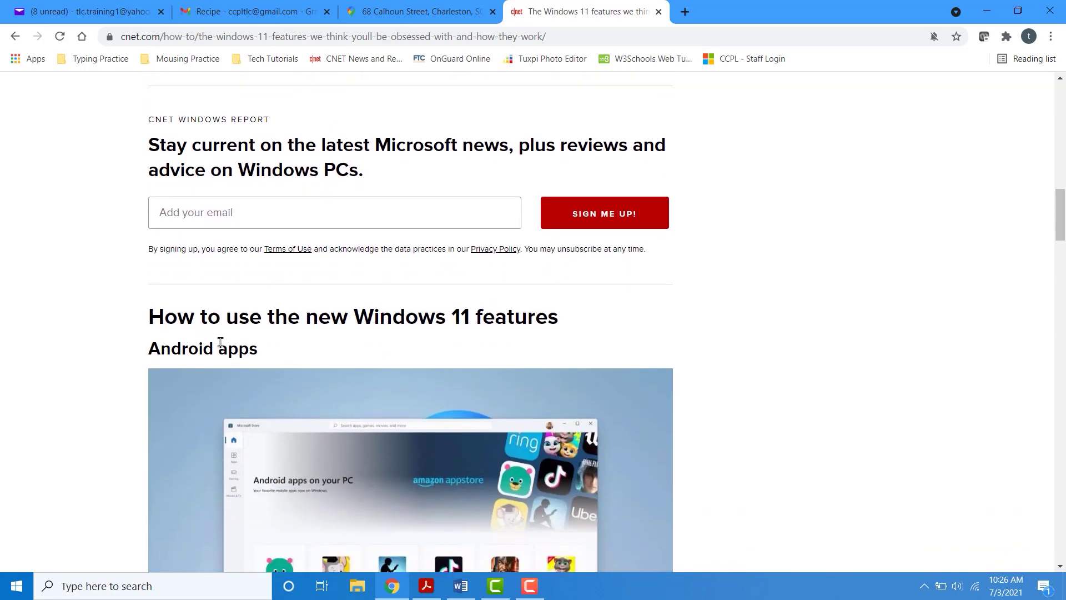
{"action": "scroll", "coordinate": [220, 341], "scroll_direction": "down", "scroll_amount": 2}
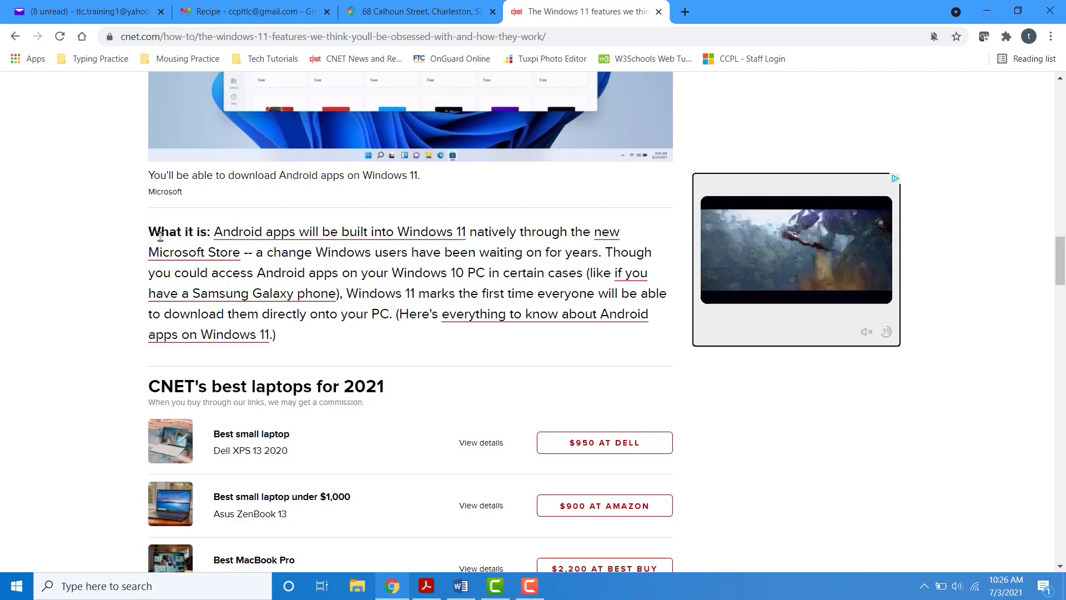
{"action": "triple_click", "coordinate": [289, 338]}
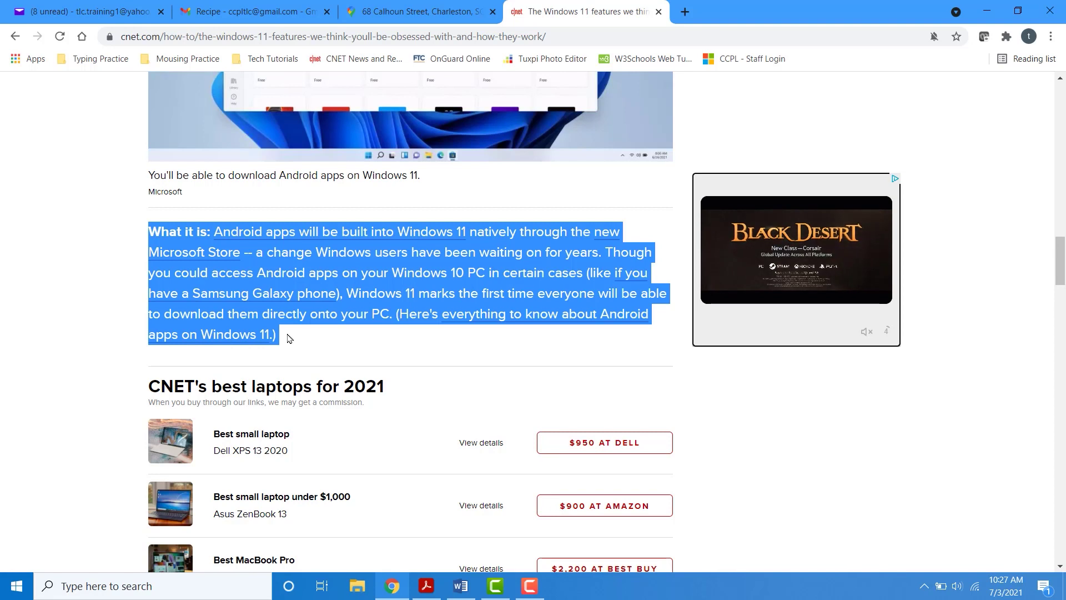
{"action": "right_click", "coordinate": [295, 279]}
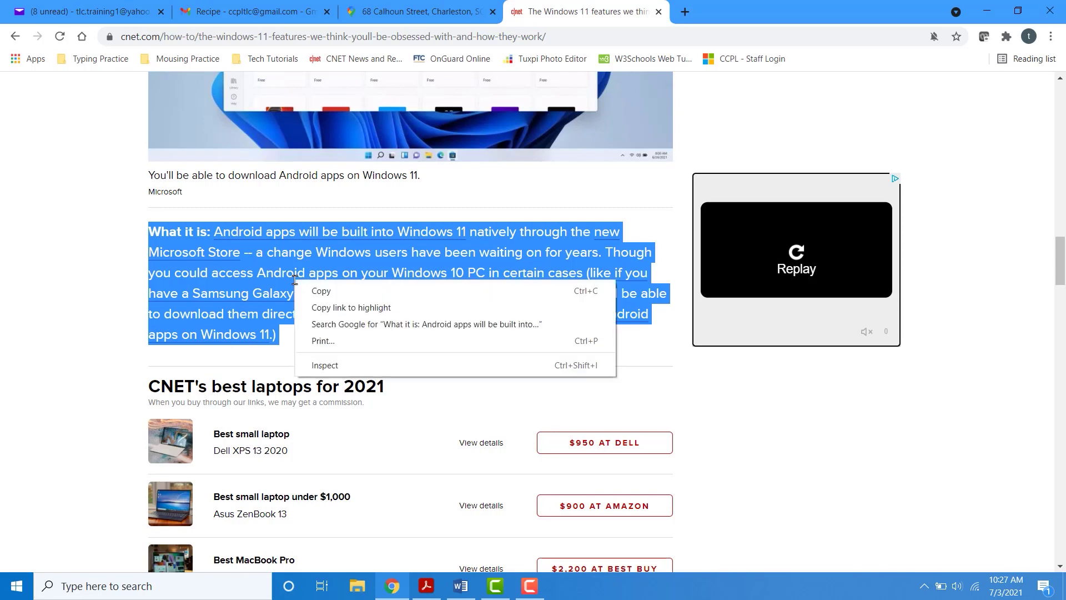
{"action": "left_click", "coordinate": [318, 342]}
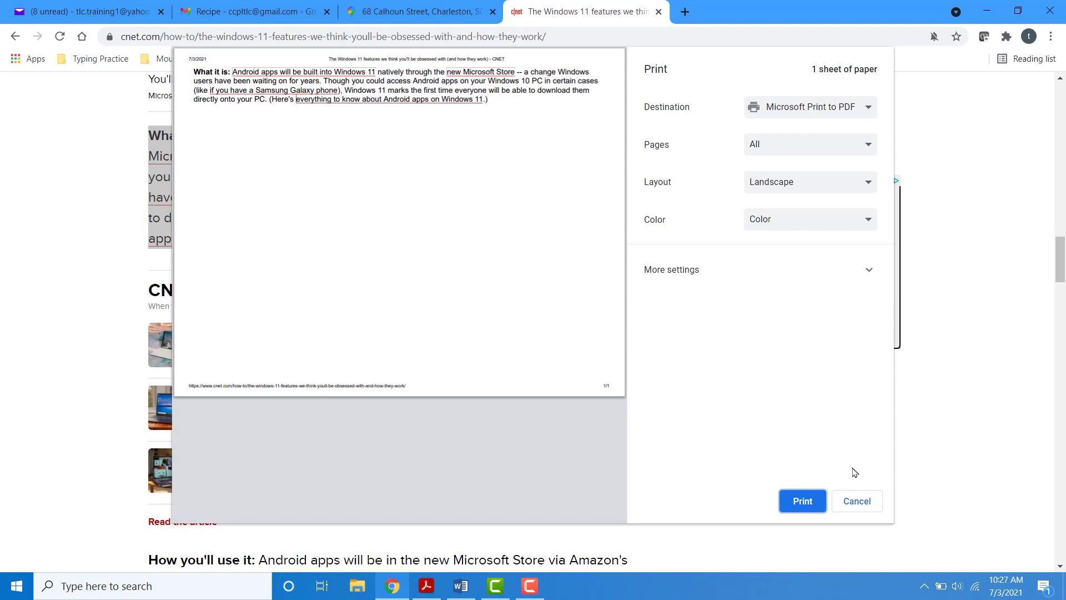
{"action": "left_click", "coordinate": [853, 502]}
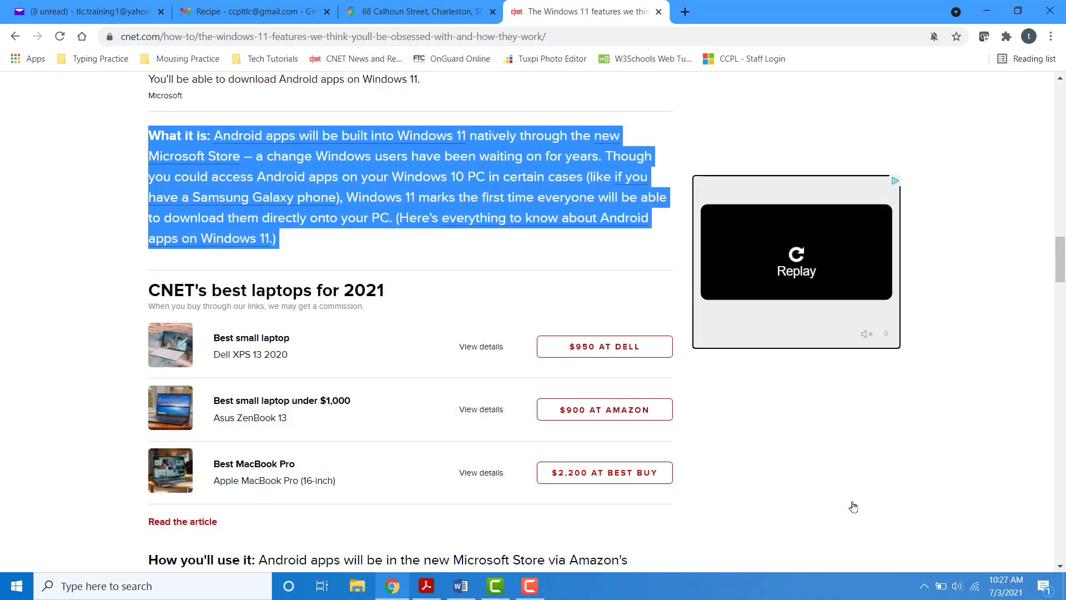